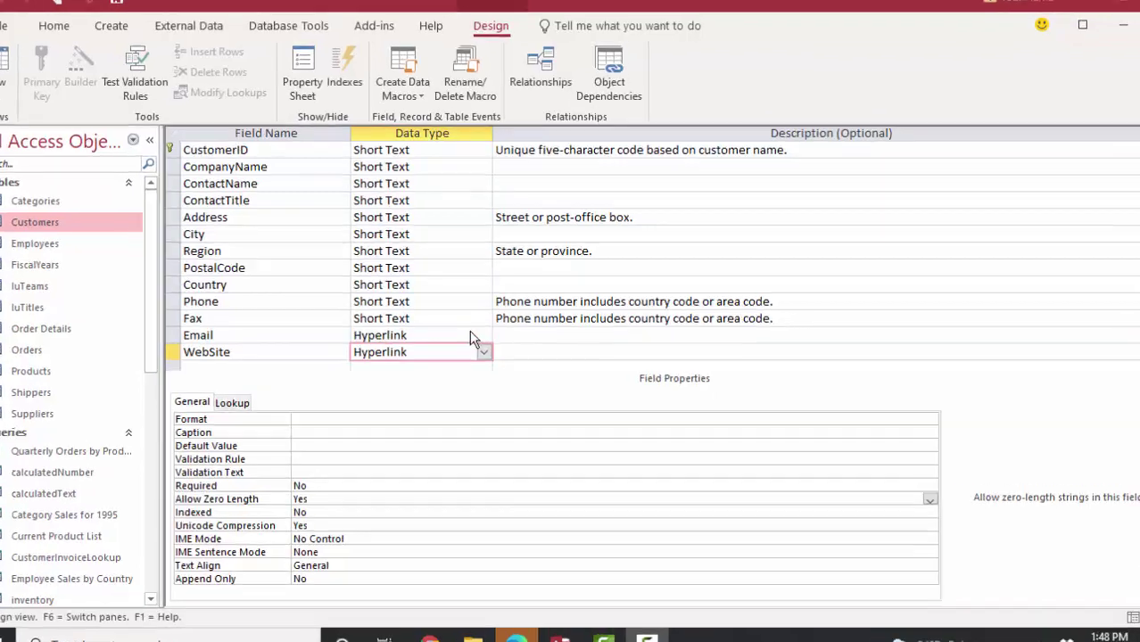
- Confirm that the Customers table's Email and WebSite fields use the Hyperlink data type
{"action": "left_click", "coordinate": [479, 335]}
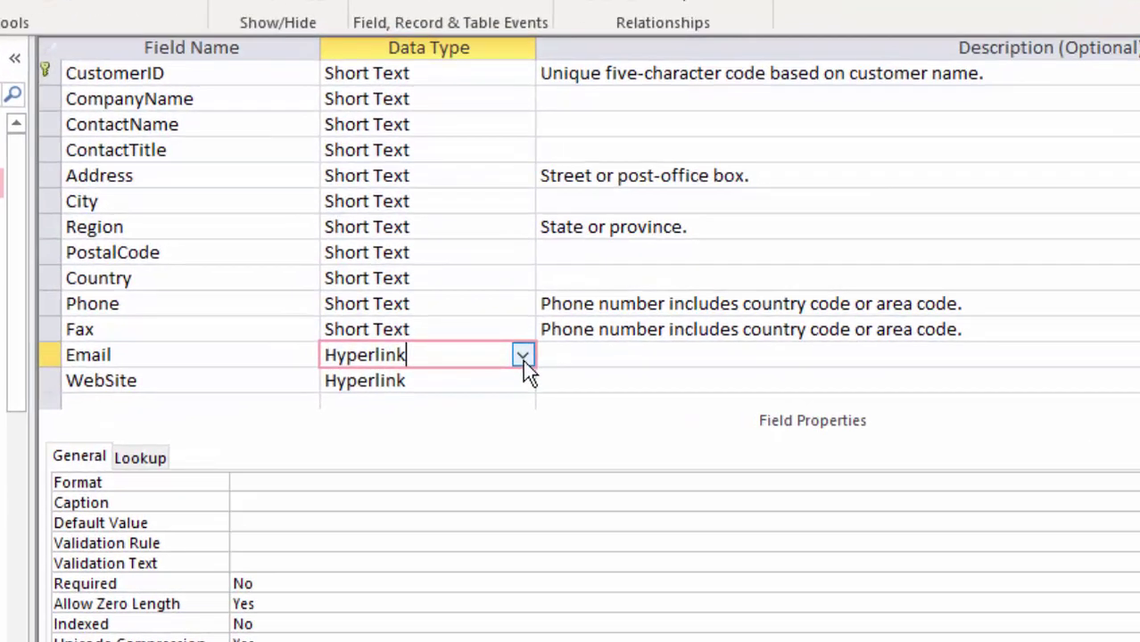
{"action": "left_click_drag", "start_coordinate": [109, 357], "coordinate": [26, 361]}
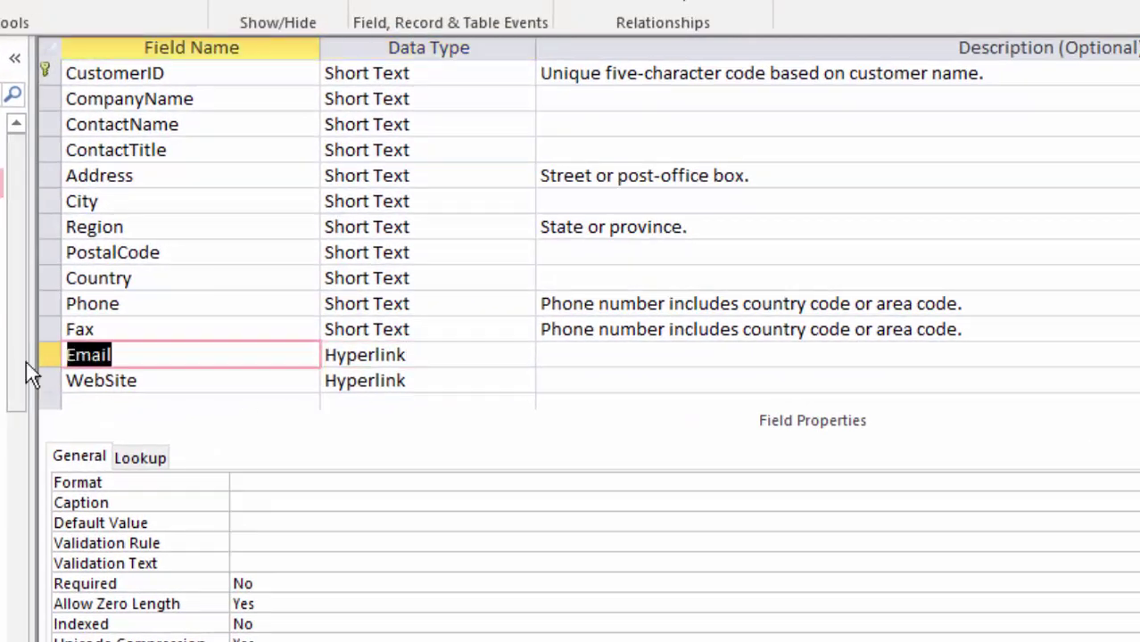
{"action": "left_click", "coordinate": [157, 382]}
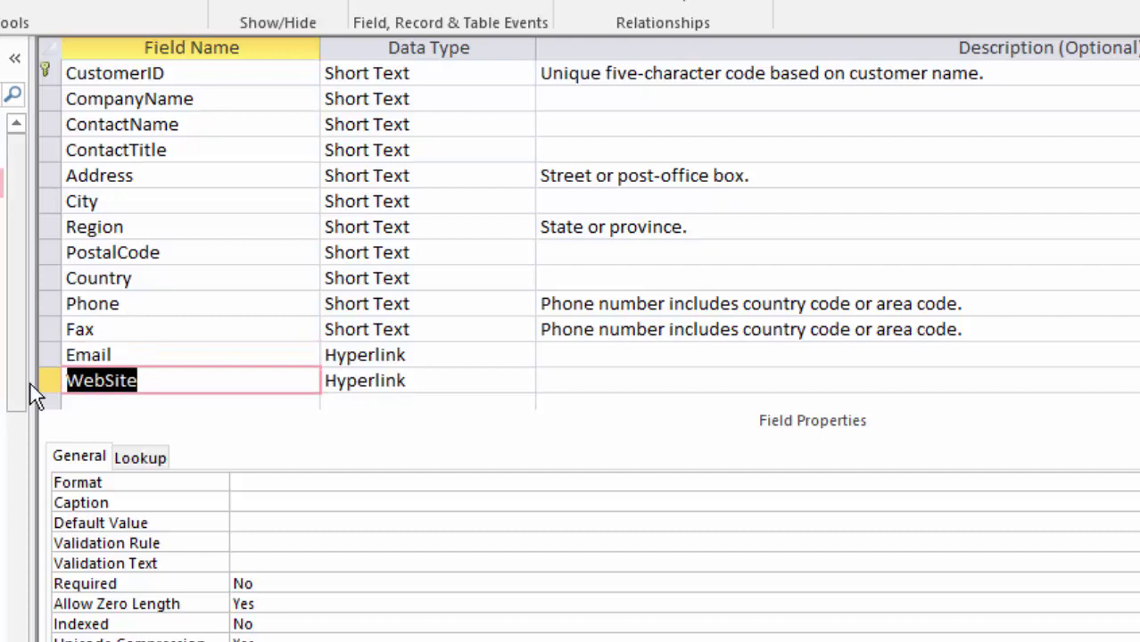
{"action": "left_click", "coordinate": [433, 359]}
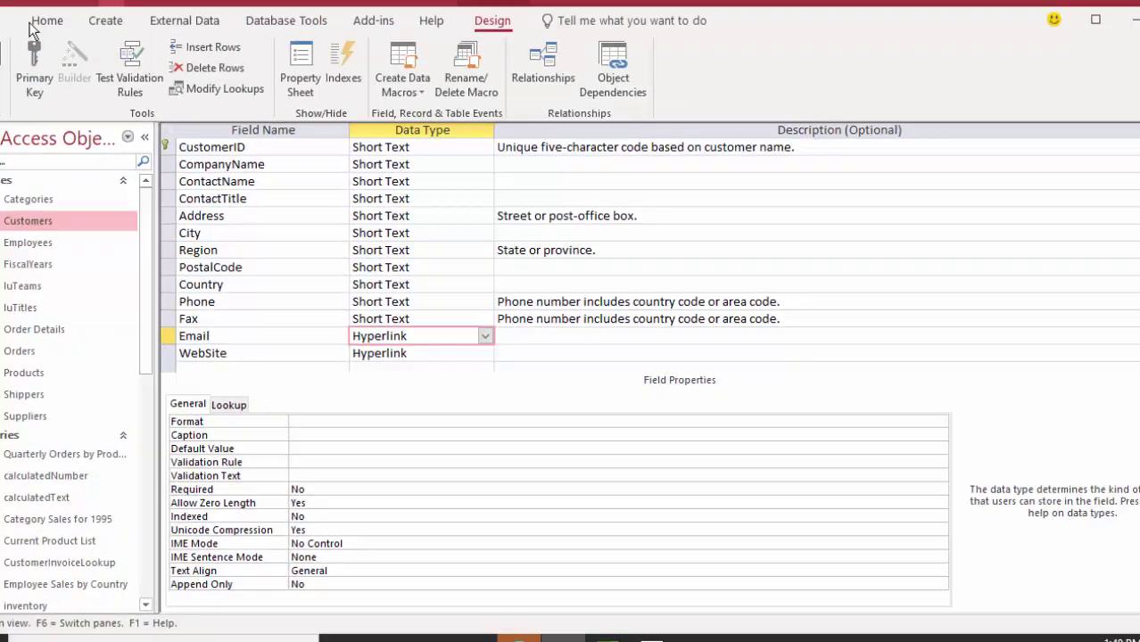
{"action": "left_click", "coordinate": [31, 27]}
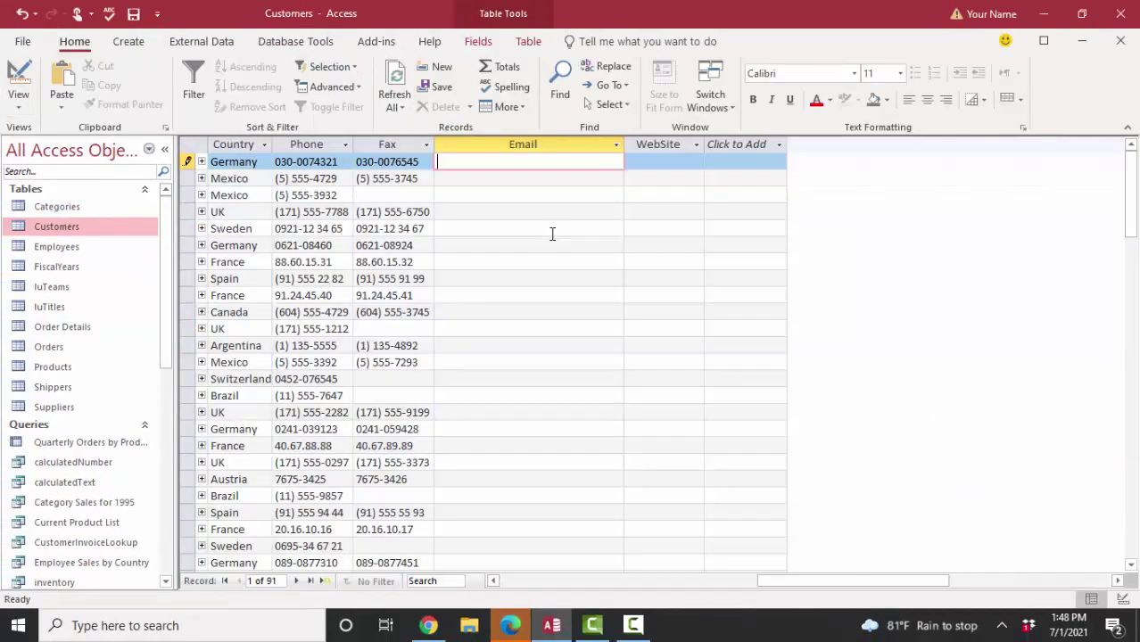
{"action": "type", "text": "cli"}
{"action": "type", "text": "ent@someemail.com"}
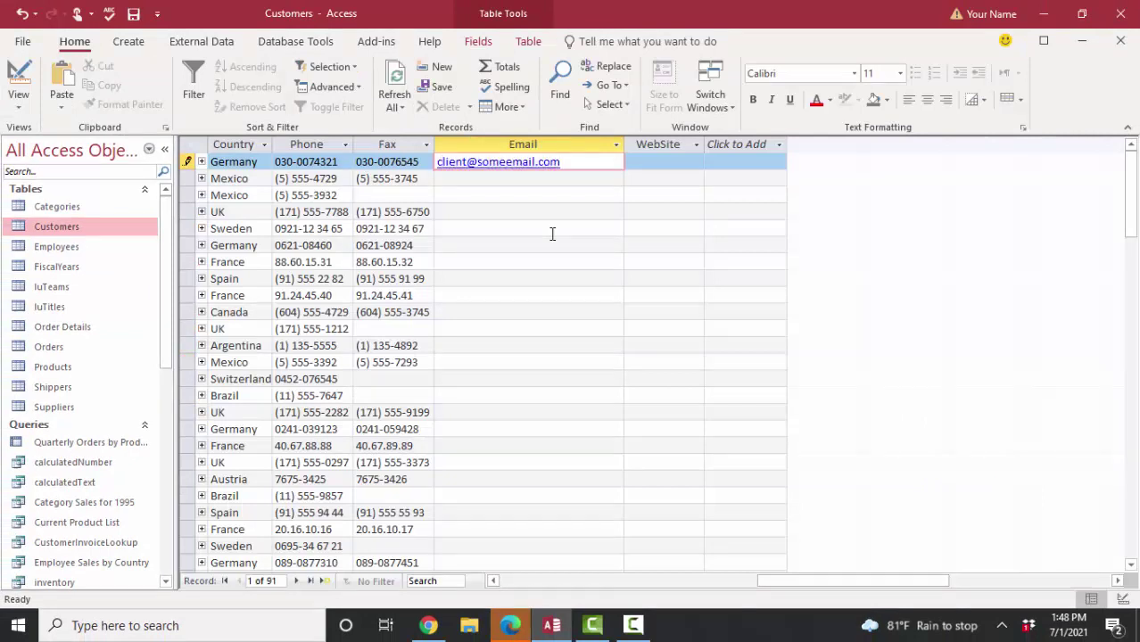
{"action": "key", "text": "Tab"}
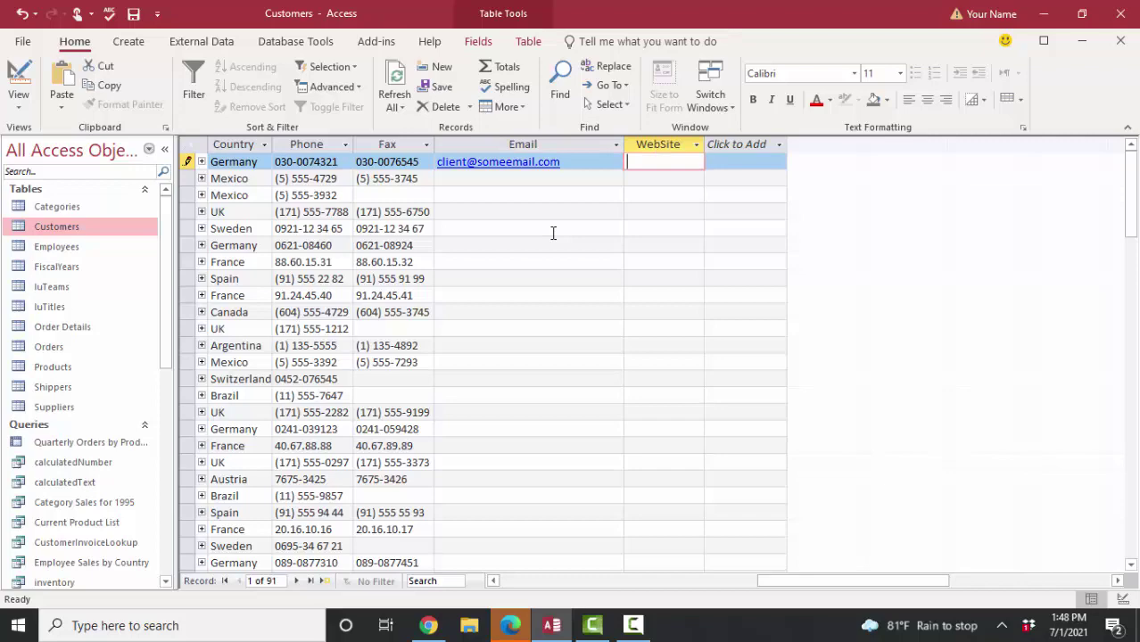
{"action": "type", "text": "www.jccc.edu"}
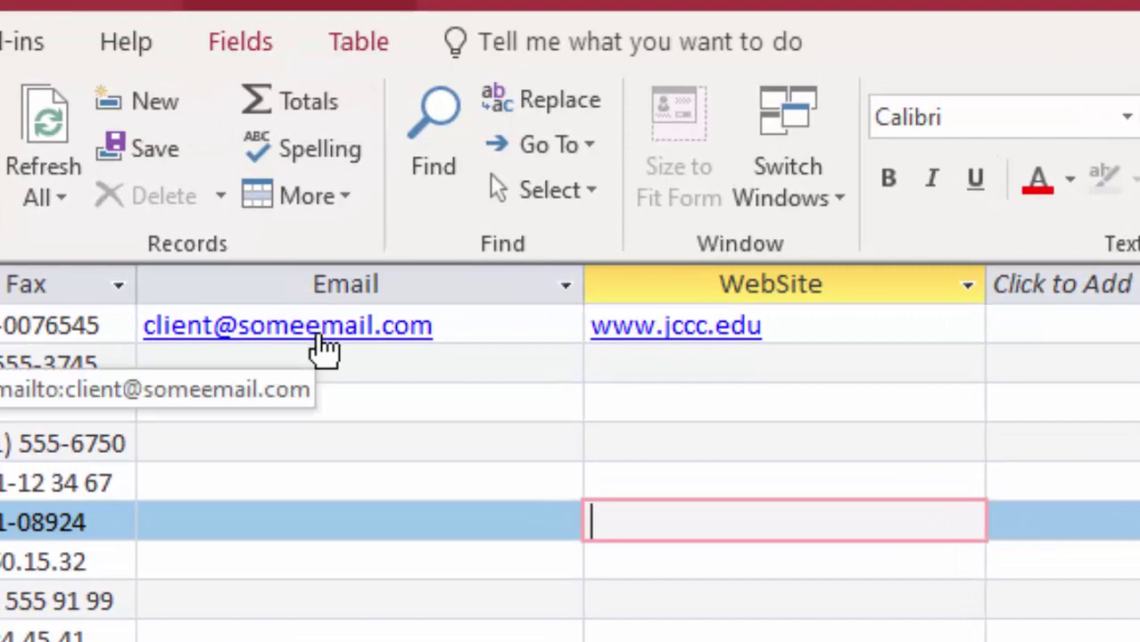
{"action": "key", "text": "shift+Tab"}
{"action": "key", "text": "Up"}
{"action": "key", "text": "Up"}
{"action": "key", "text": "Up"}
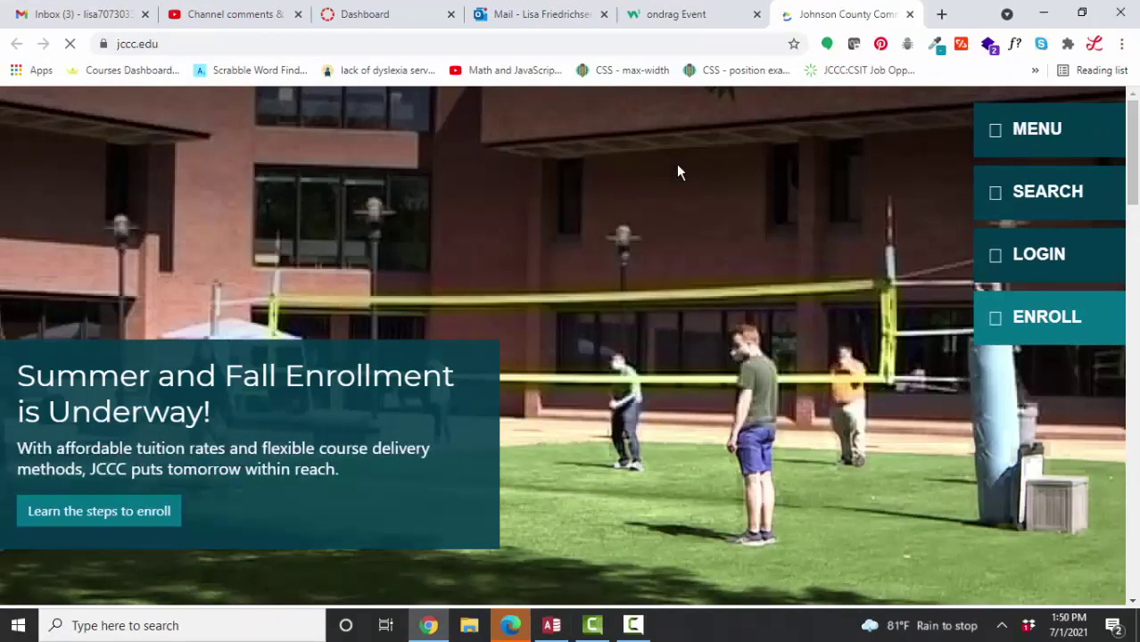
- Return from the jccc.edu page in Chrome to Access
{"action": "left_click", "coordinate": [555, 628]}
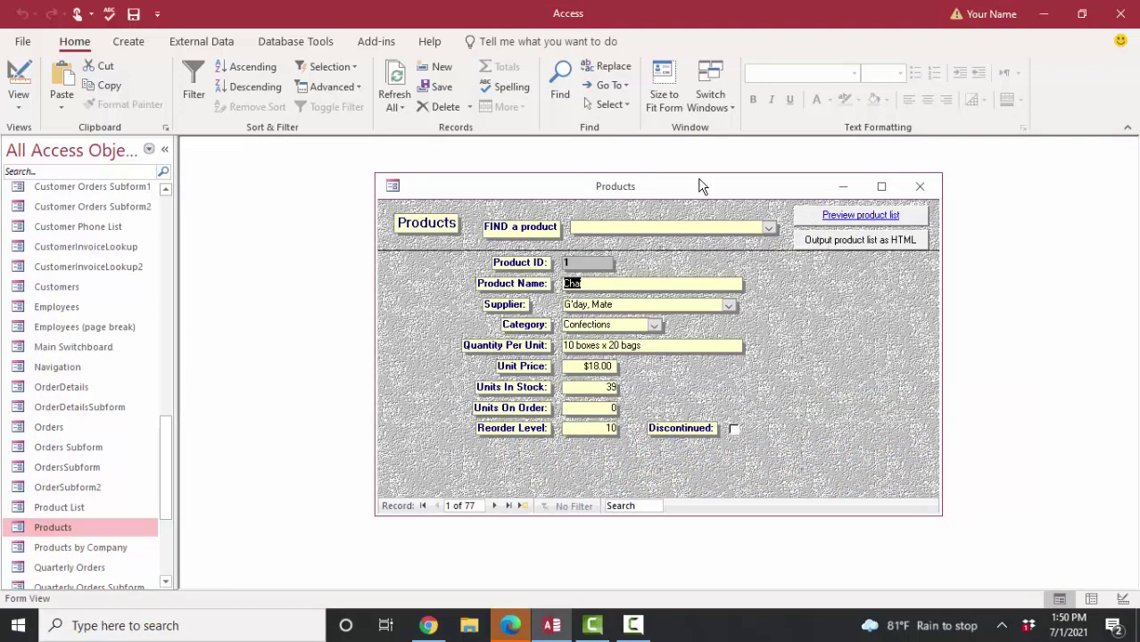
- Put the Products form in Design View, widen it, and bring up the Preview product list link's options
{"action": "right_click", "coordinate": [701, 184]}
{"action": "left_click", "coordinate": [740, 271]}
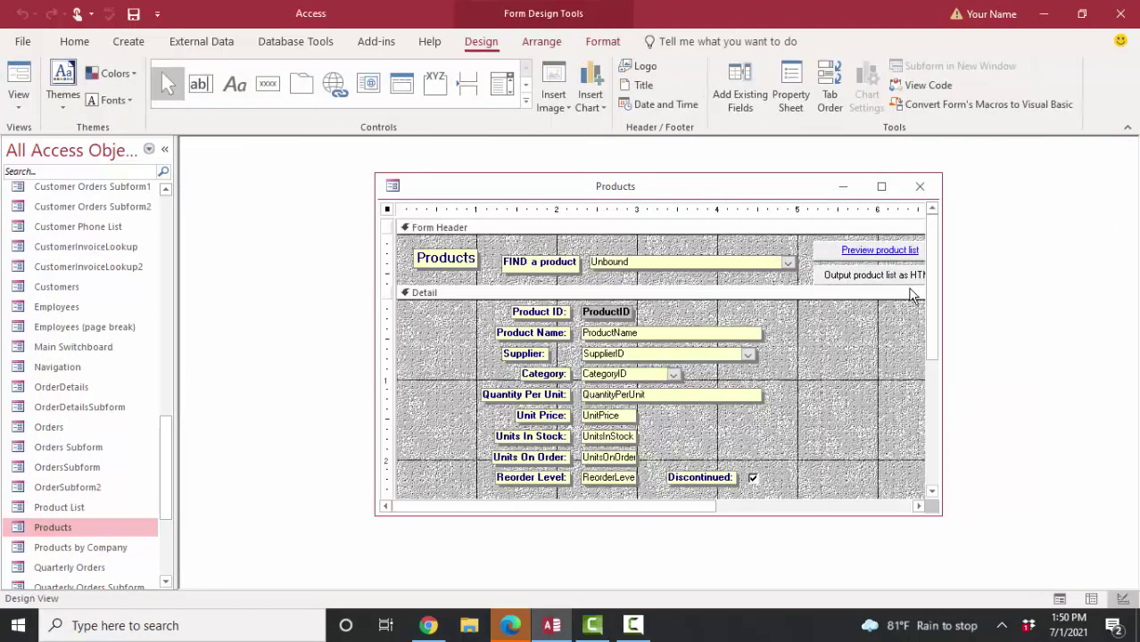
{"action": "left_click_drag", "start_coordinate": [942, 321], "coordinate": [999, 321]}
{"action": "right_click", "coordinate": [836, 256]}
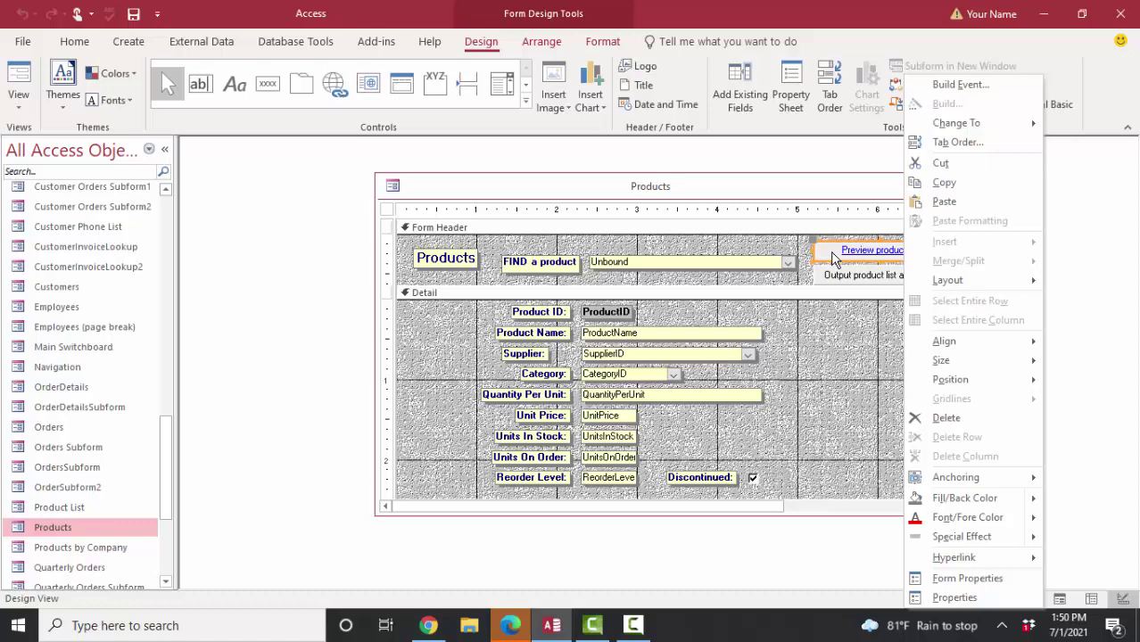
{"action": "mouse_move", "coordinate": [954, 558]}
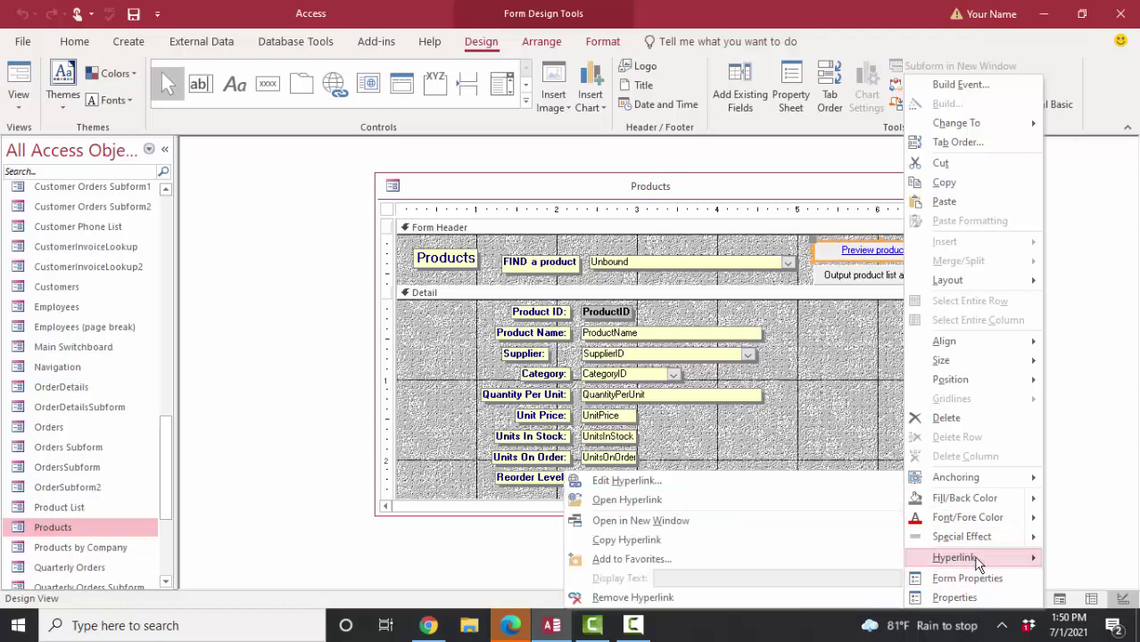
- Review the Edit Hyperlink options for Object in This Database and E-mail Address, then cancel unchanged
{"action": "left_click", "coordinate": [707, 486]}
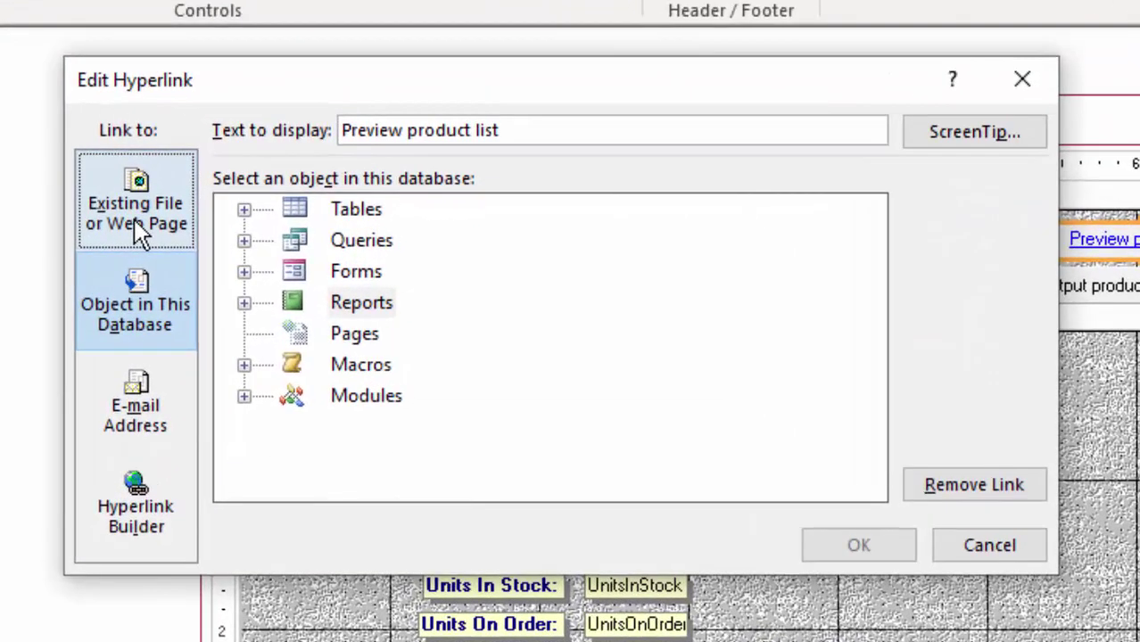
{"action": "left_click", "coordinate": [152, 326]}
{"action": "left_click", "coordinate": [244, 272]}
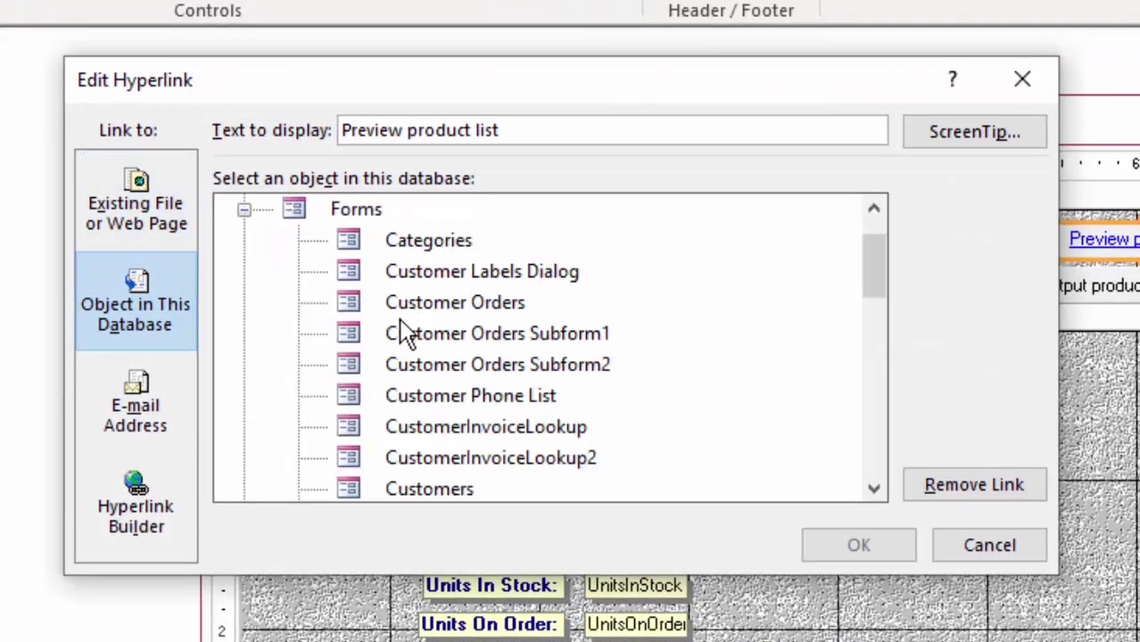
{"action": "left_click", "coordinate": [243, 211]}
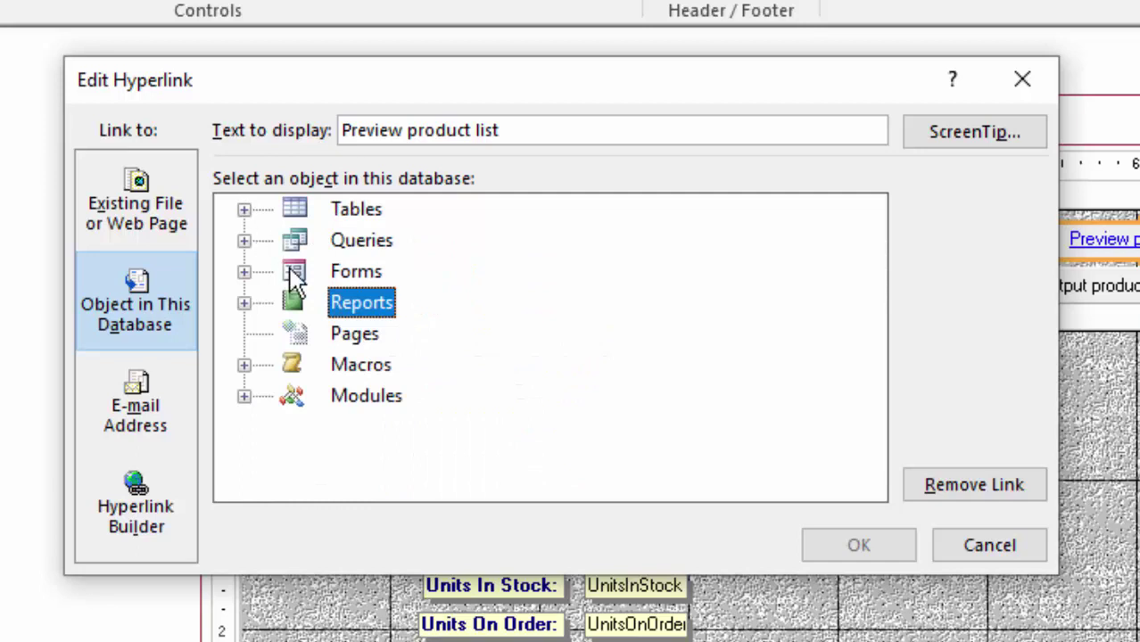
{"action": "left_click", "coordinate": [140, 431]}
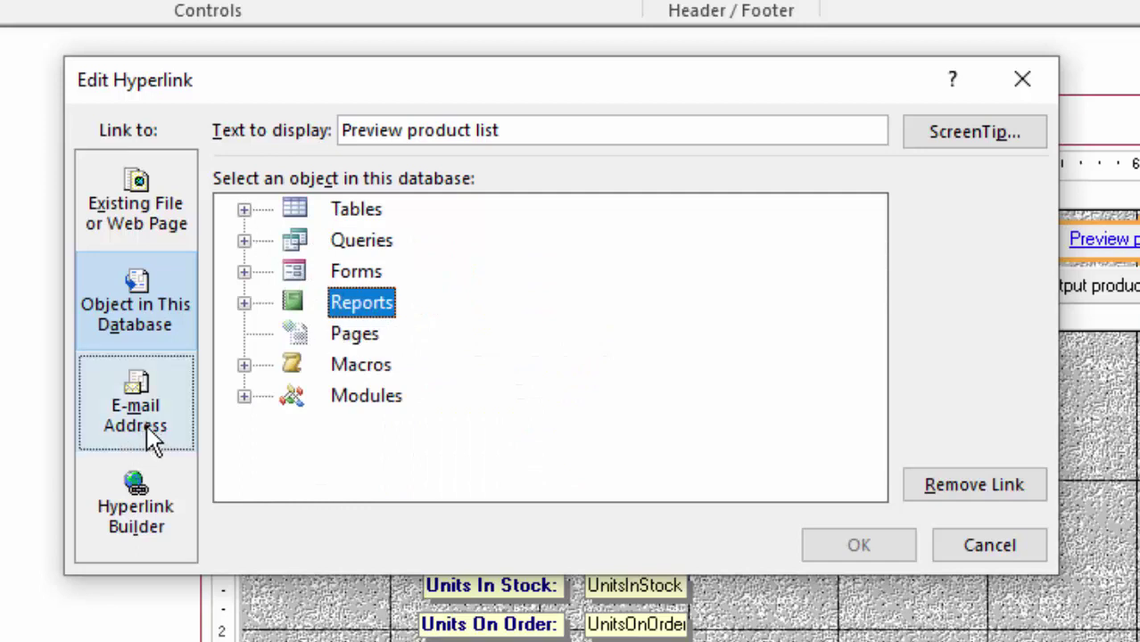
{"action": "left_click", "coordinate": [161, 519]}
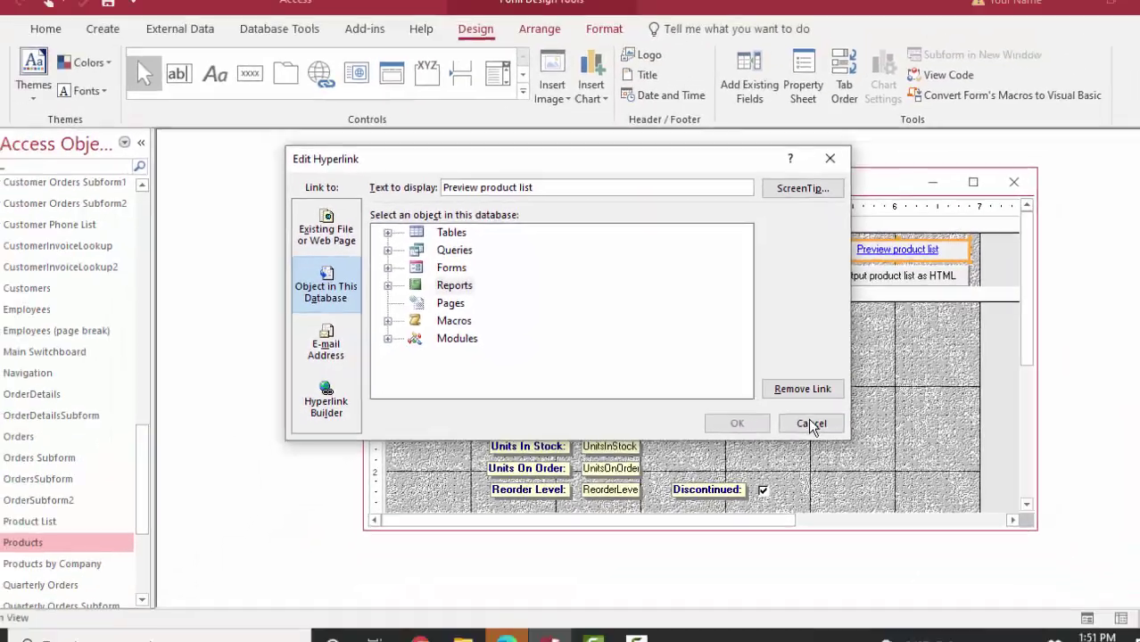
{"action": "left_click", "coordinate": [808, 419]}
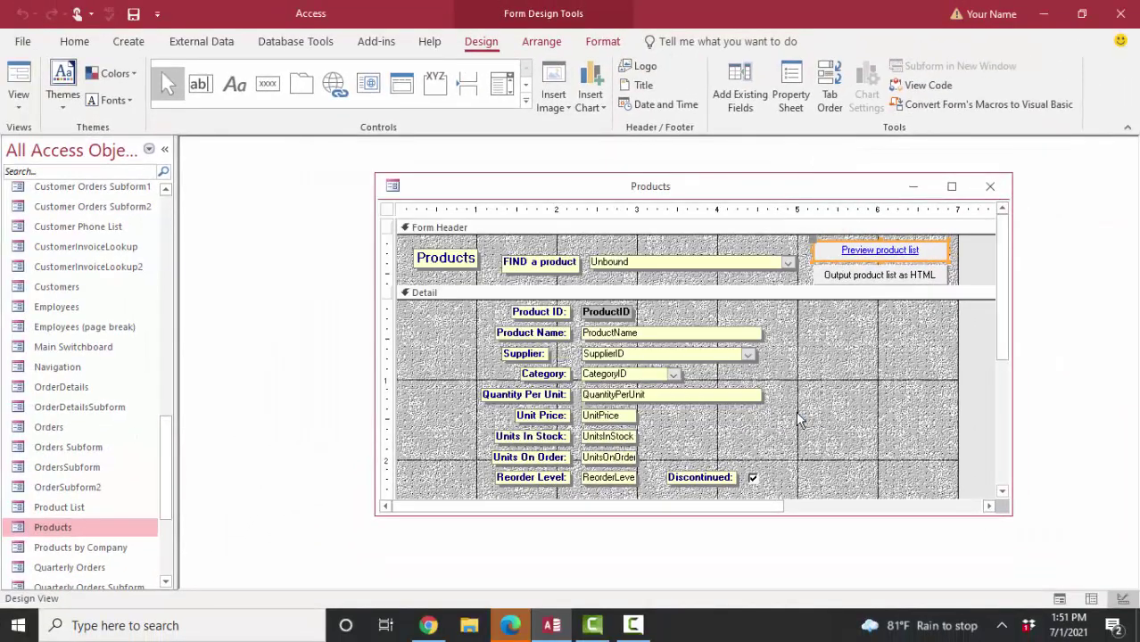
- Close the Products form and show External Data's additional export formats, including HTML Document
{"action": "left_click", "coordinate": [990, 186]}
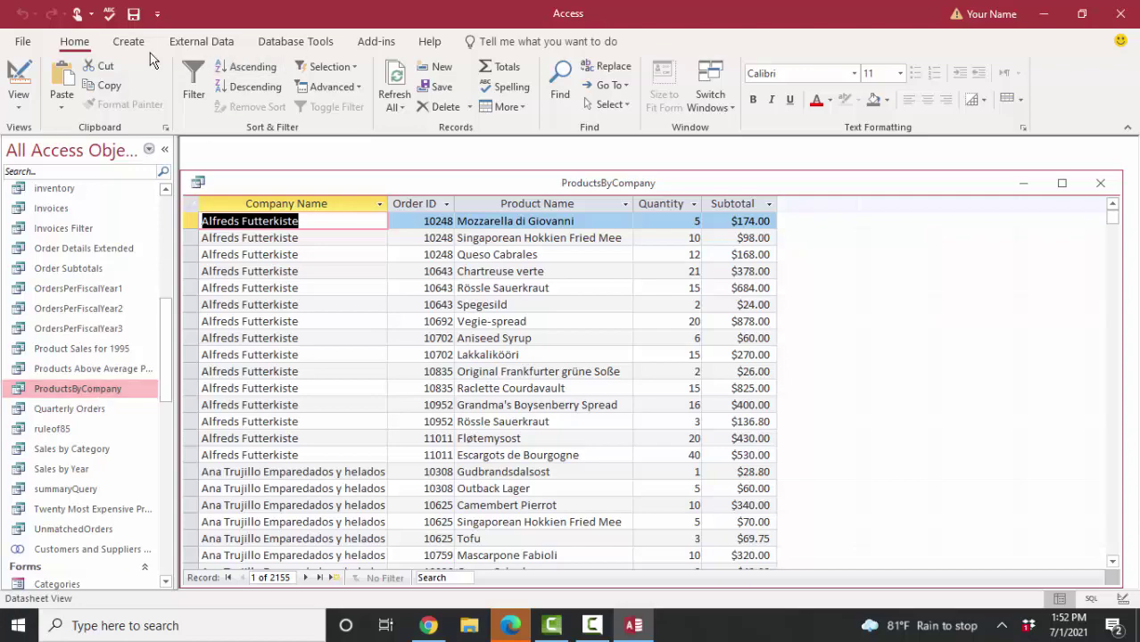
{"action": "left_click", "coordinate": [222, 48]}
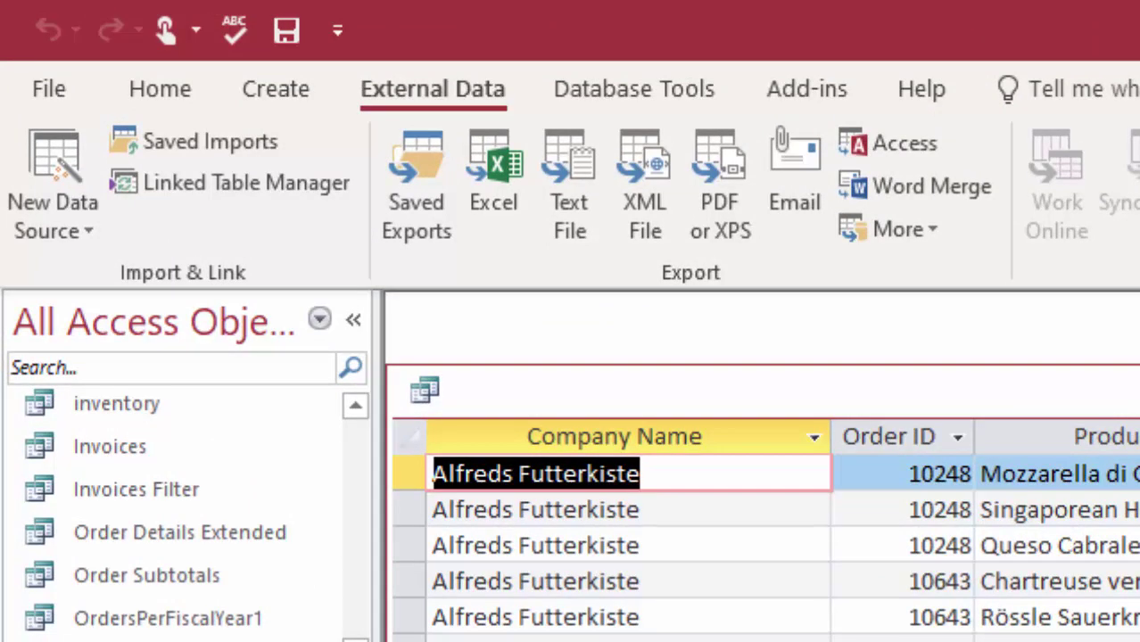
{"action": "left_click", "coordinate": [861, 230]}
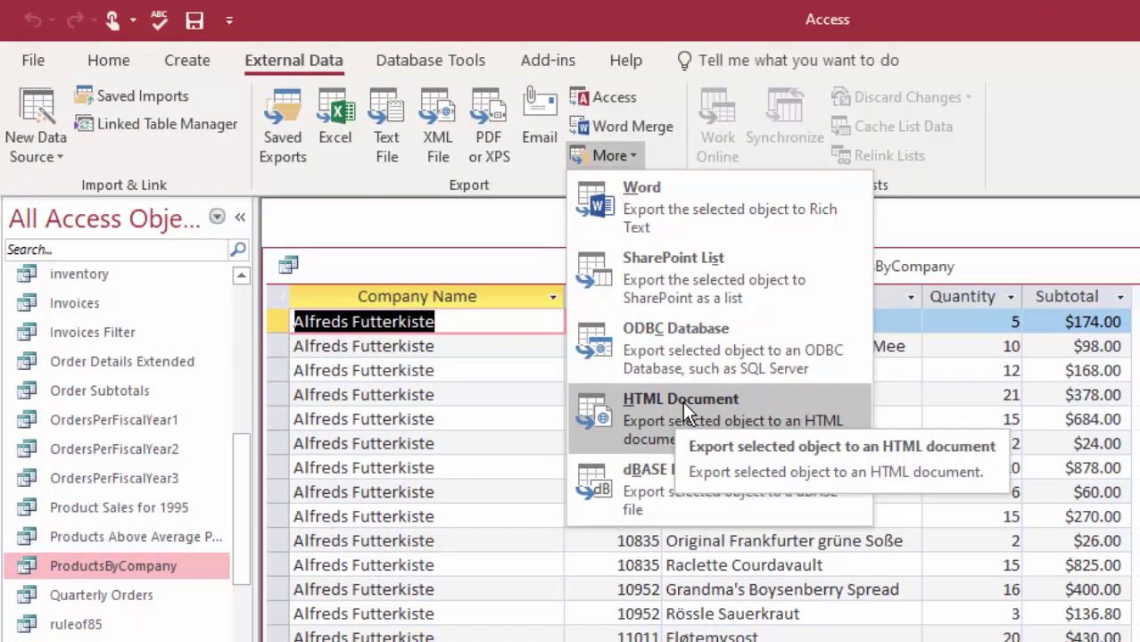
{"action": "left_click", "coordinate": [685, 403]}
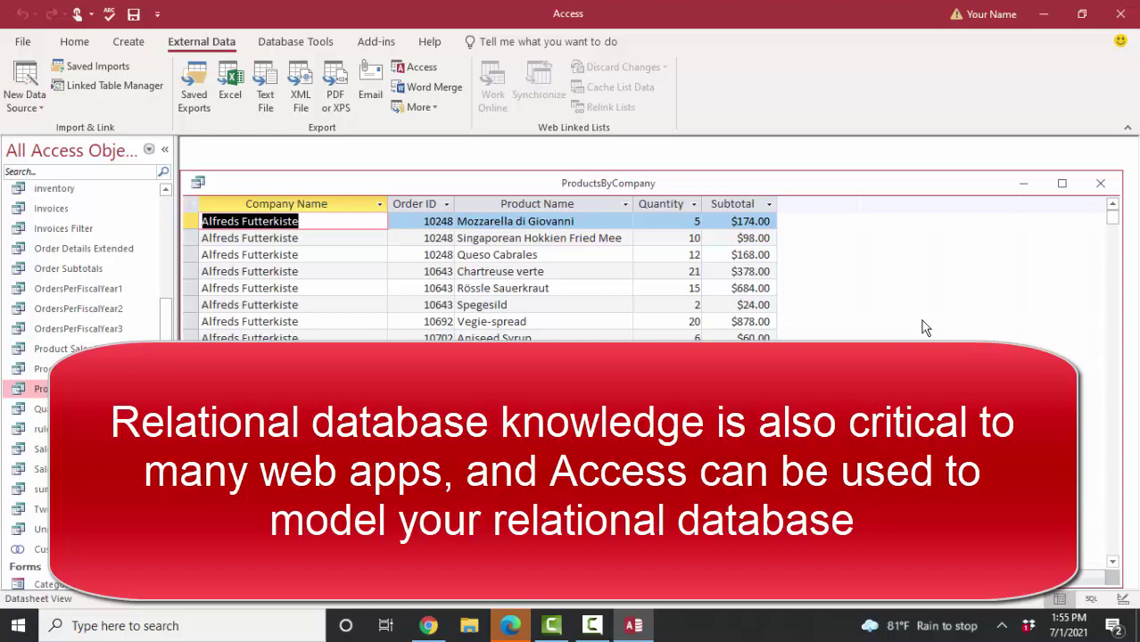
- Close the ProductsByCompany results and open the Relationships diagram from Database Tools
{"action": "left_click", "coordinate": [1106, 185]}
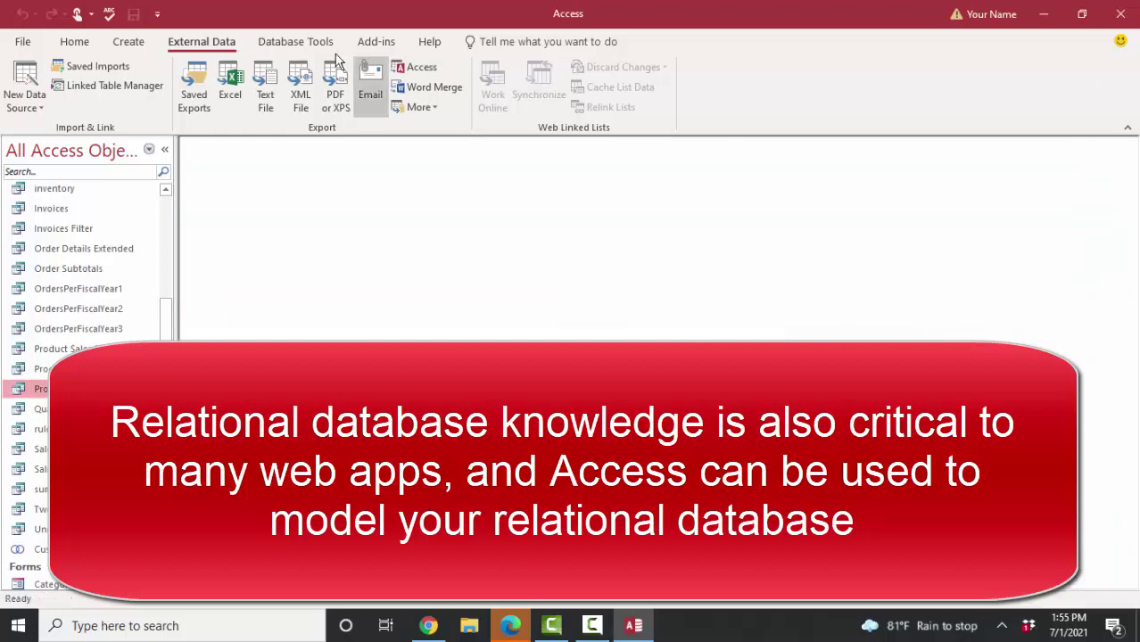
{"action": "left_click", "coordinate": [295, 41]}
{"action": "left_click", "coordinate": [191, 89]}
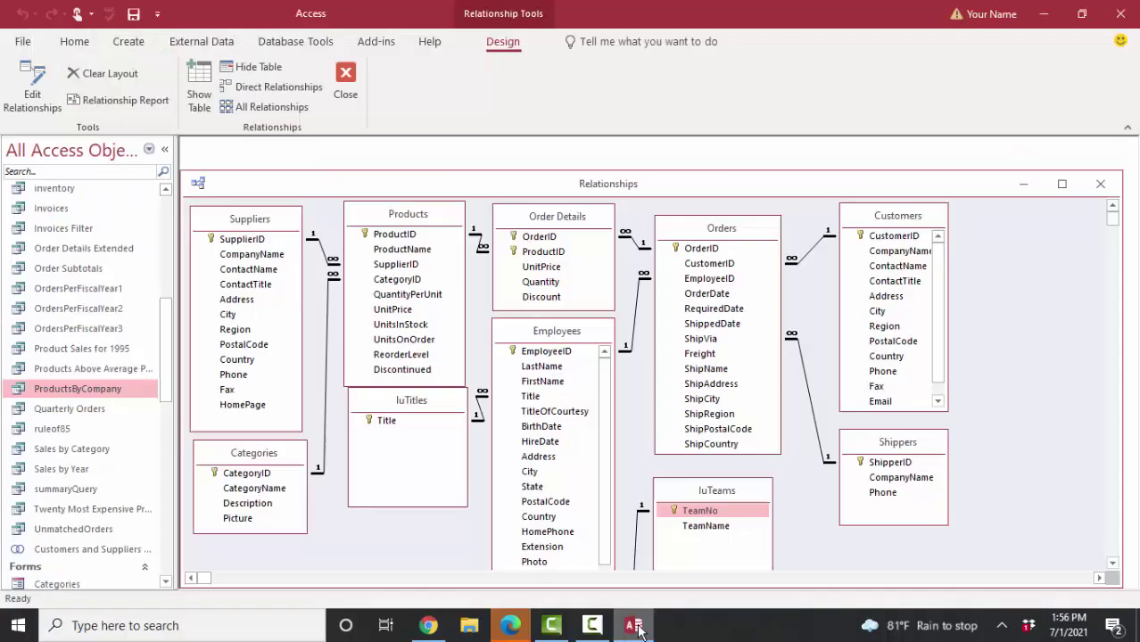
- Switch from the YouTube video back to the Access relationships diagram
{"action": "left_click", "coordinate": [637, 627]}
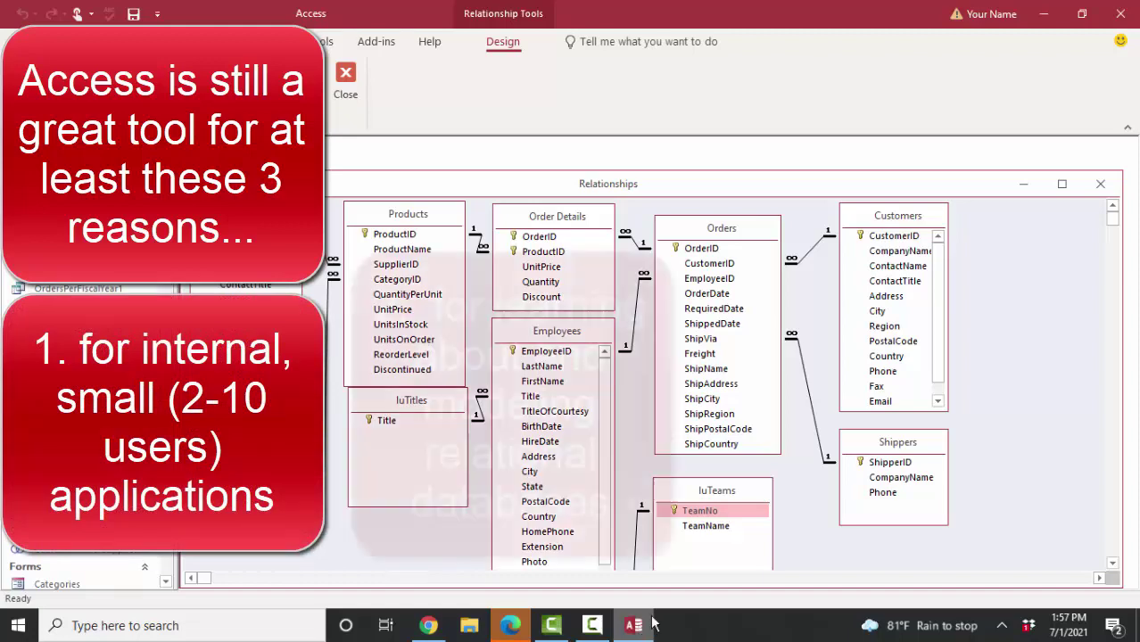
- Maximize the Relationships window, then show the External Data import and export commands
{"action": "left_click", "coordinate": [1062, 184]}
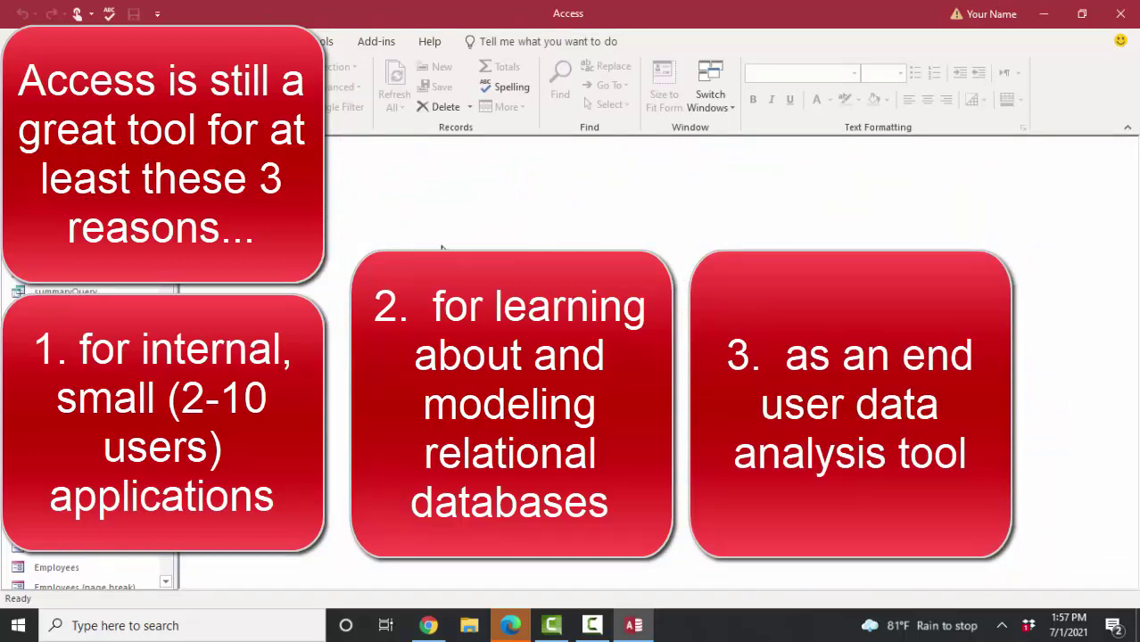
{"action": "left_click", "coordinate": [225, 45]}
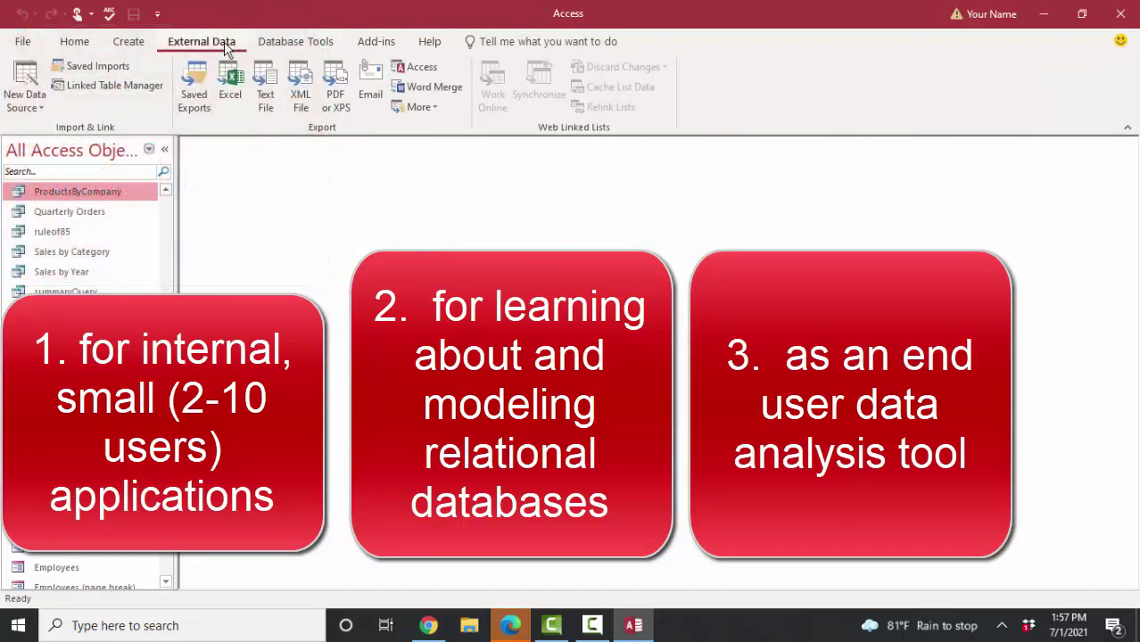